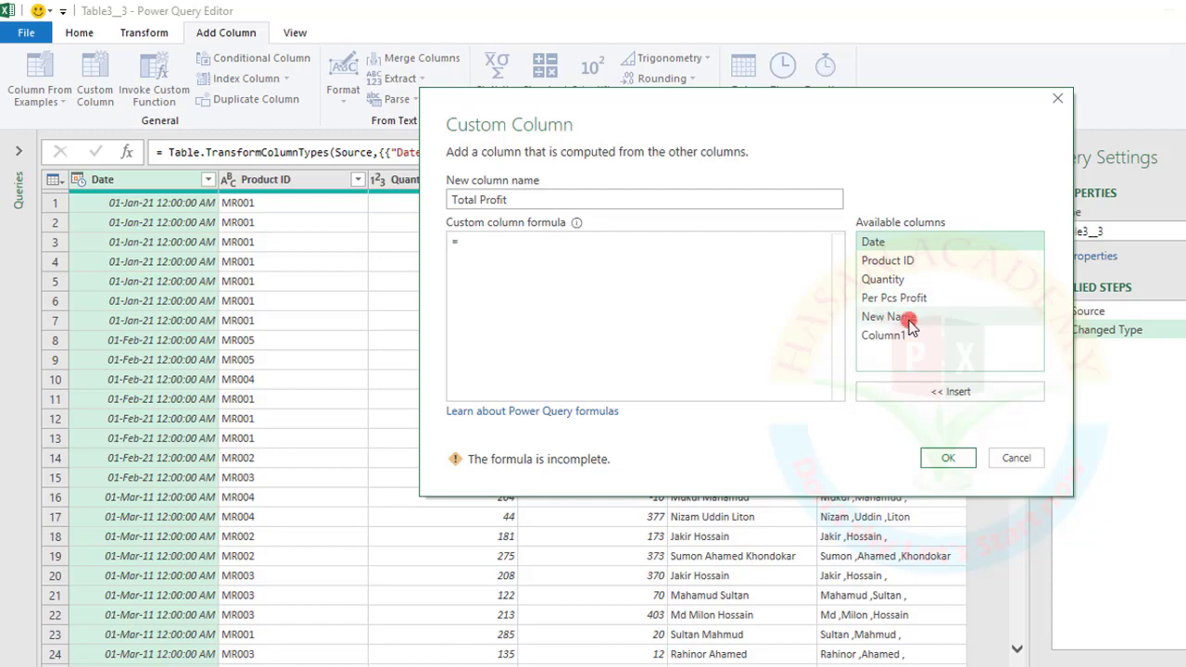
Complete the Total Profit custom column with the formula [Quantity]*[Per Pcs Profit] and add it to the table.
left_click_drag(878, 137, 826, 327)
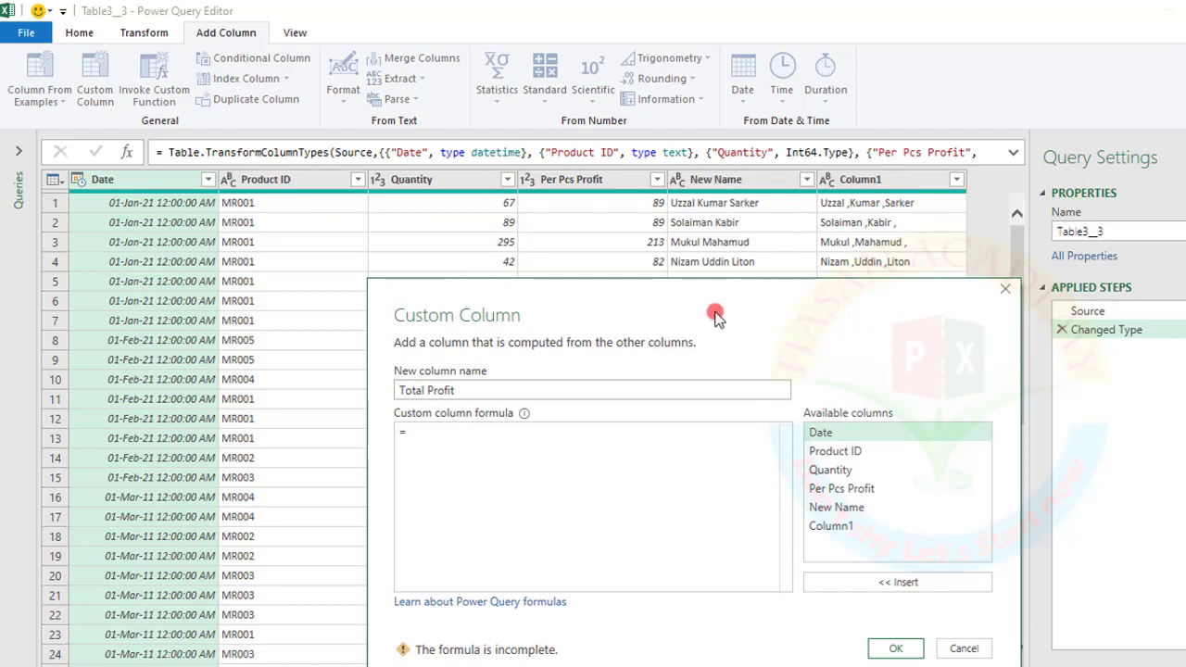
left_click_drag(631, 315, 729, 230)
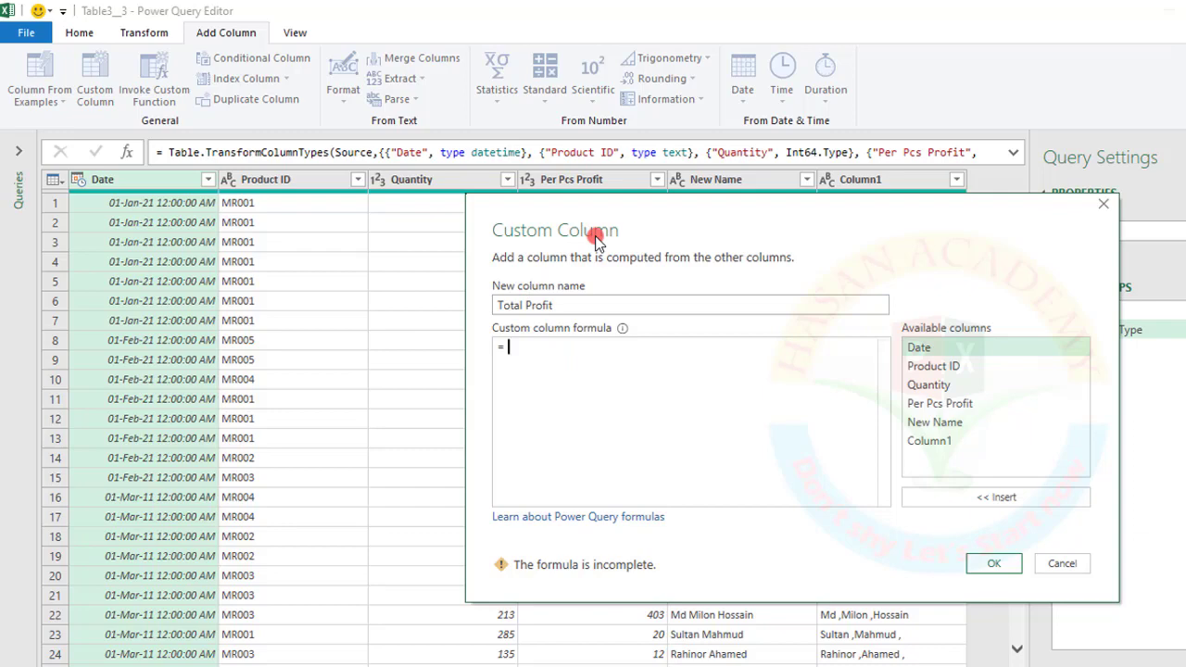
left_click_drag(725, 220, 684, 275)
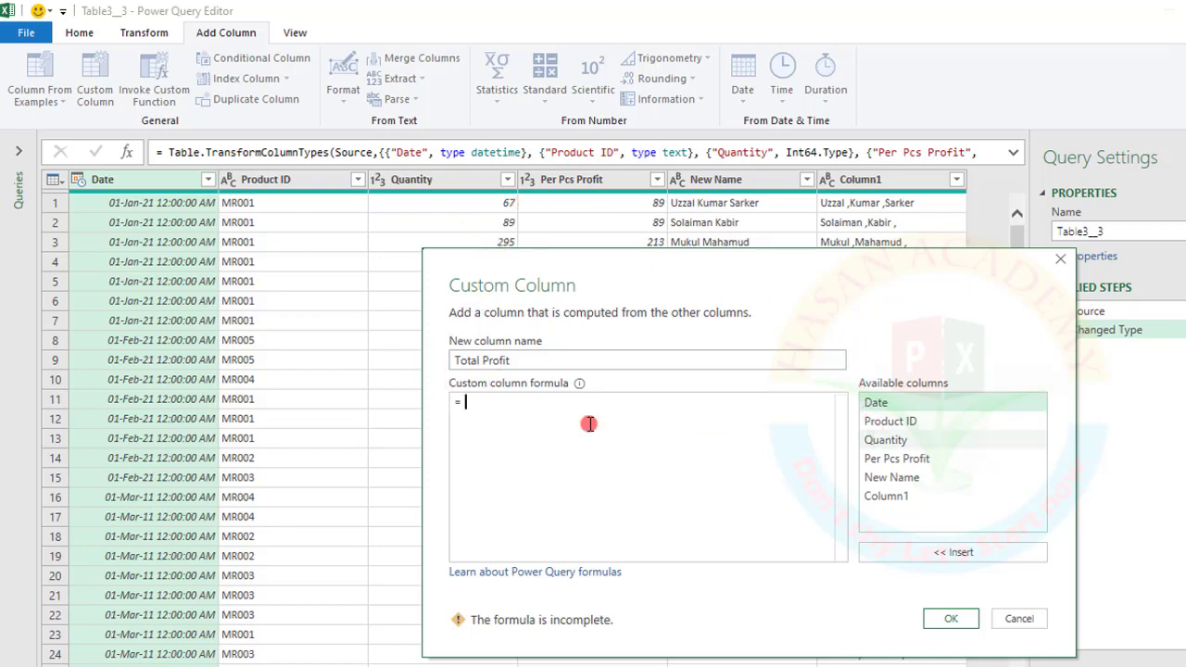
double_click(885, 442)
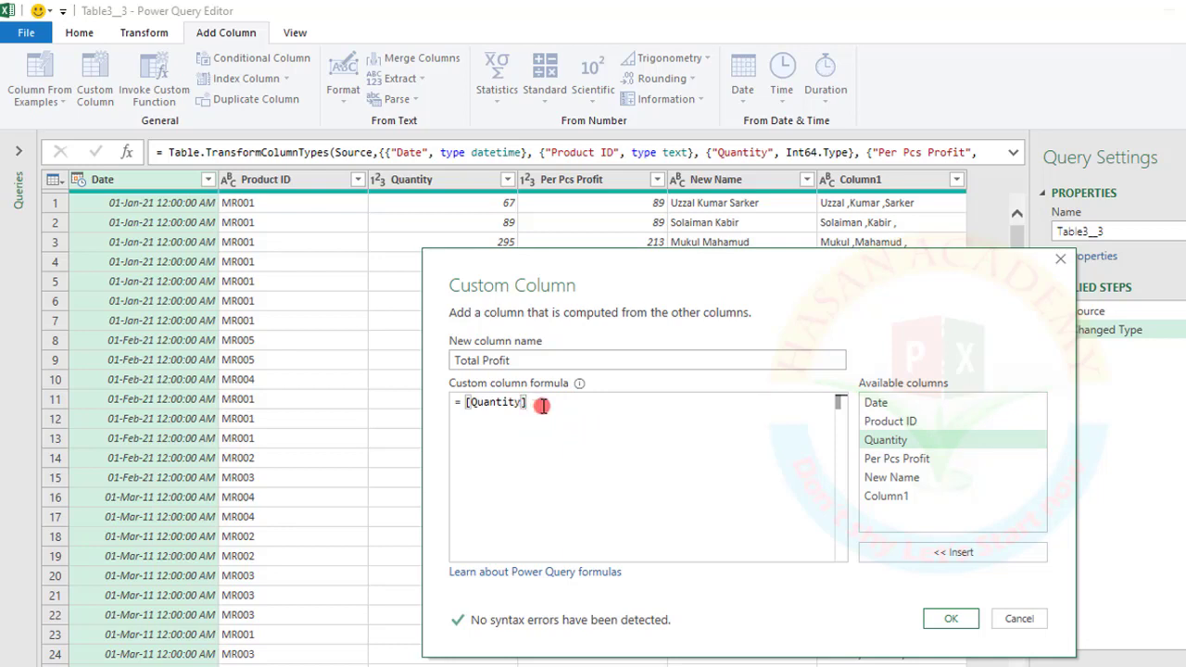
type("*")
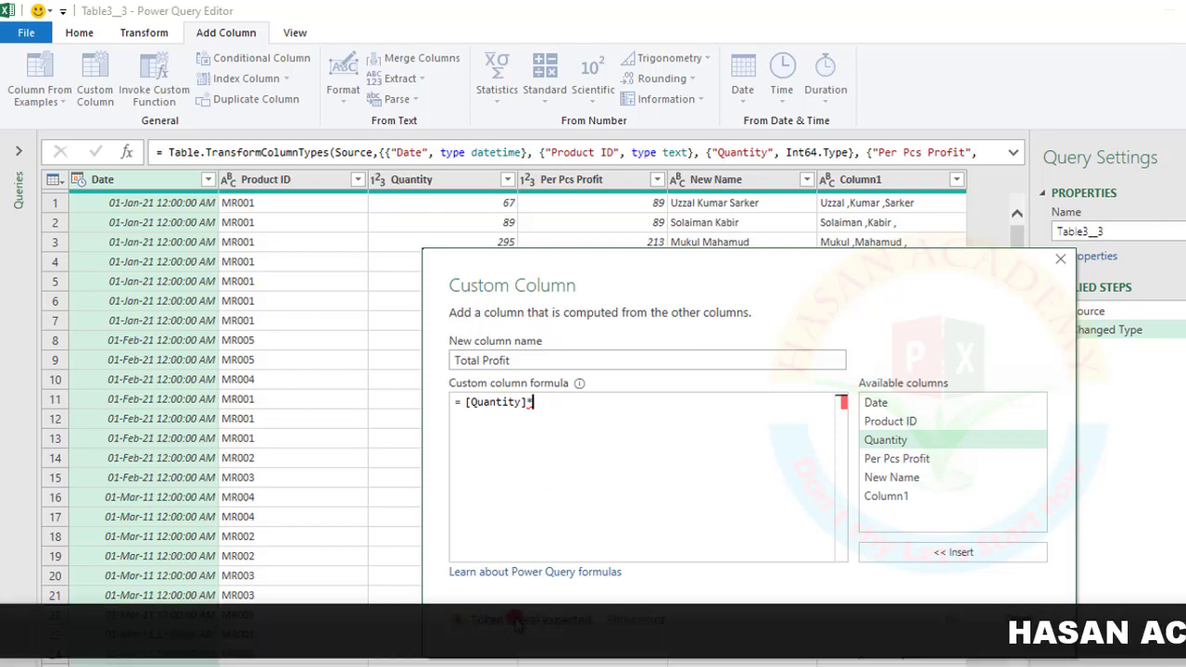
double_click(889, 458)
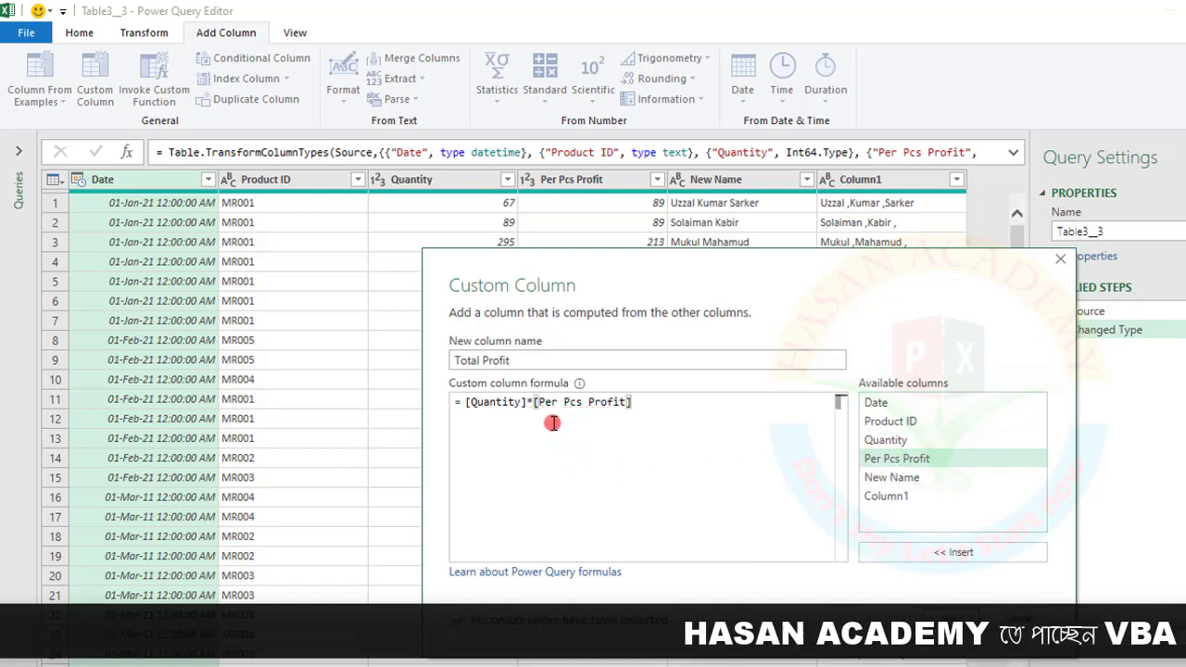
left_click(929, 606)
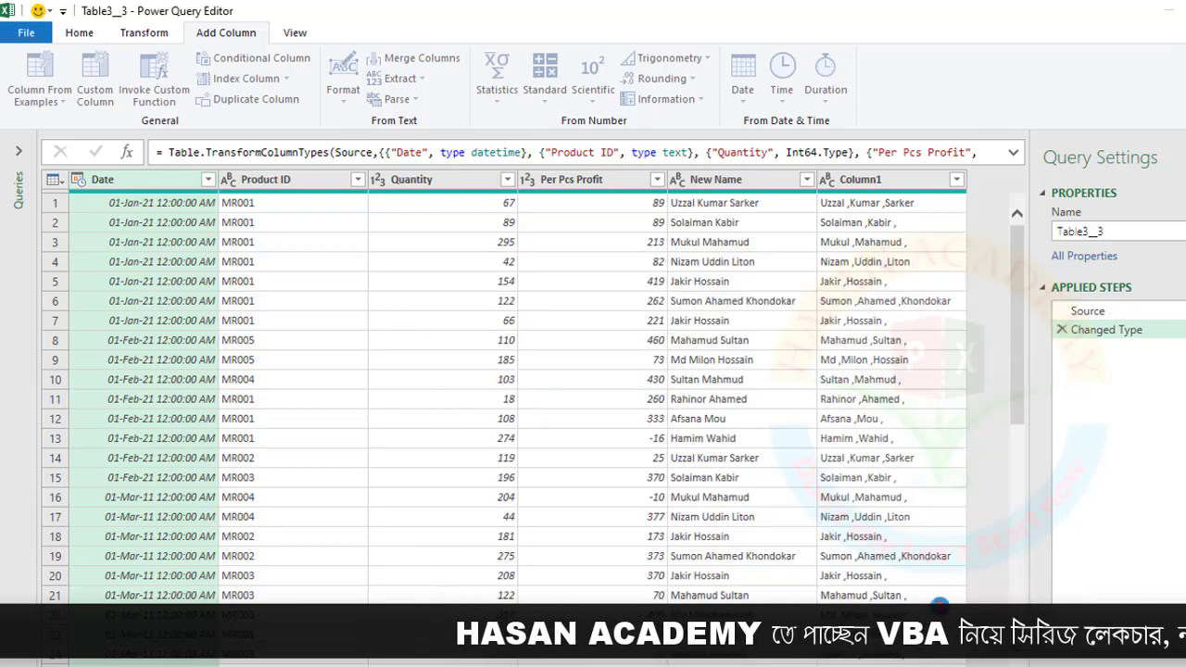
left_click(907, 558)
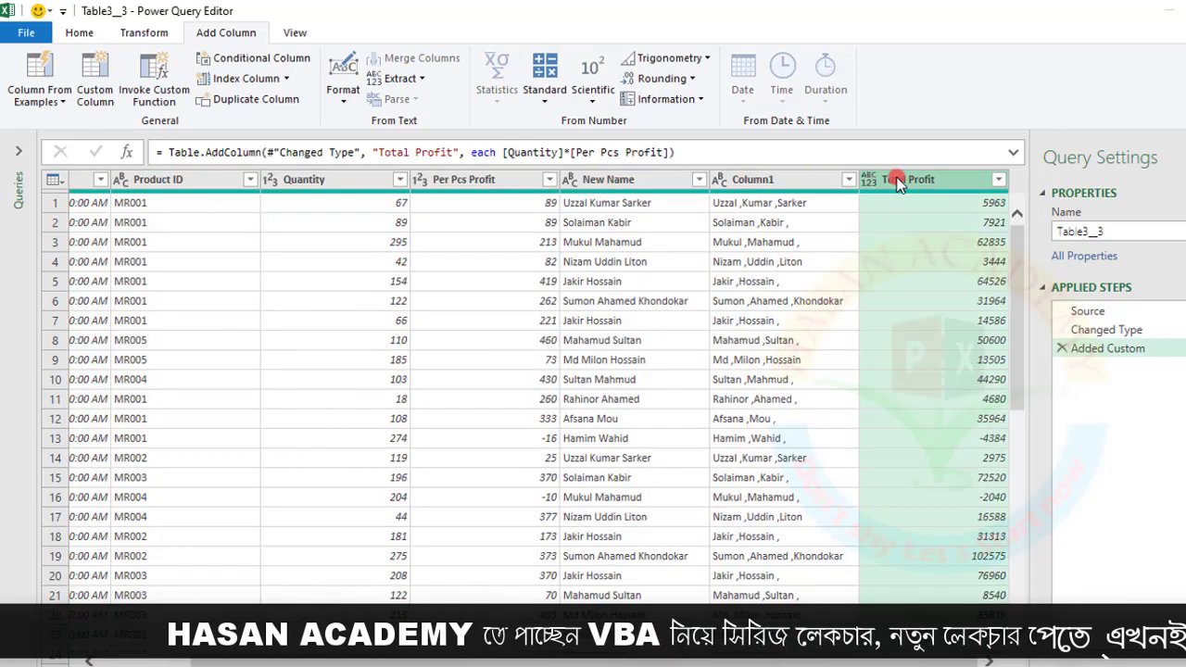
Review the Total Profit values down the table and compare row 13's total with its Per Pcs Profit.
scroll(954, 331, "down", 10)
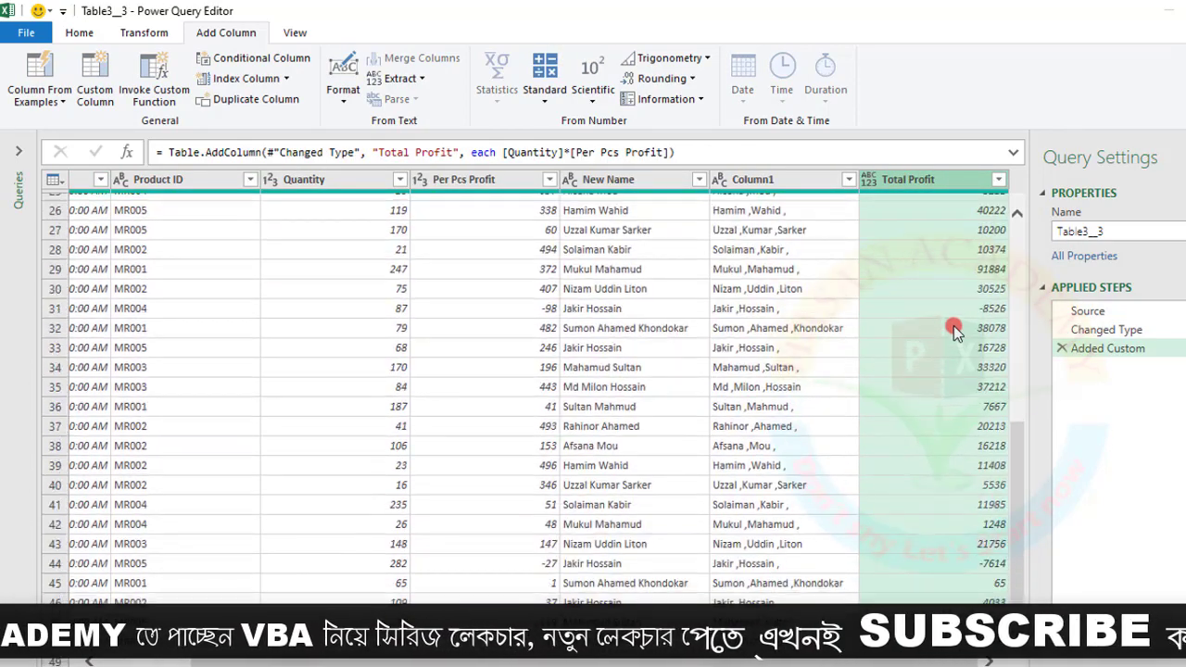
scroll(954, 332, "up", 9)
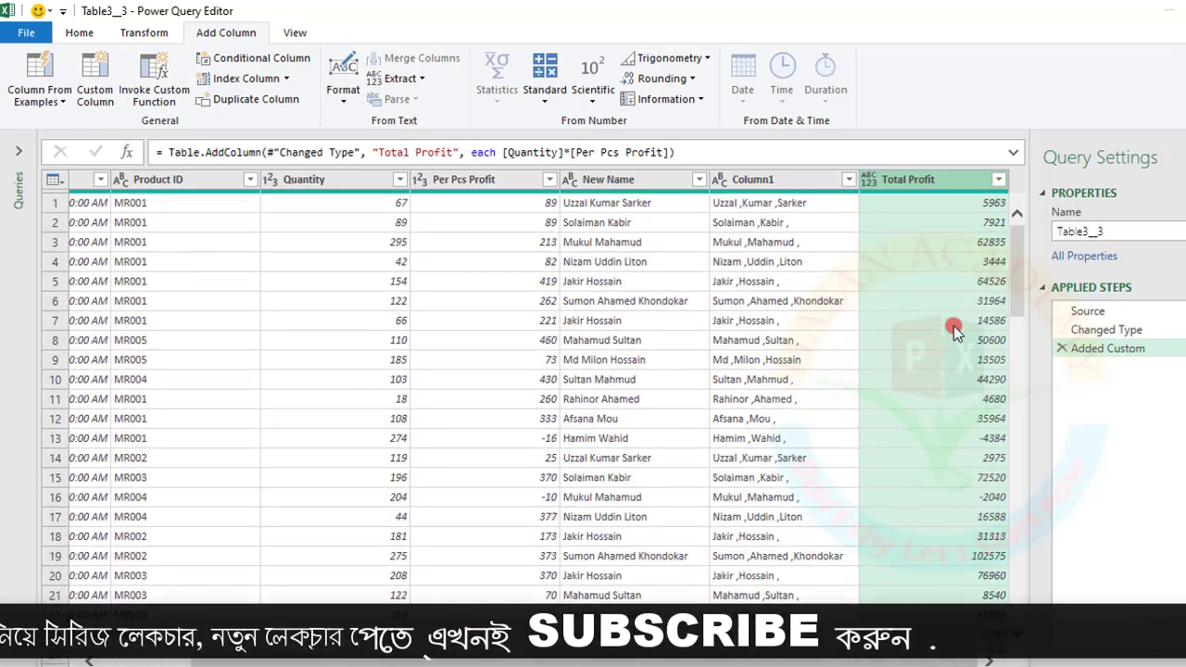
scroll(954, 331, "down", 20)
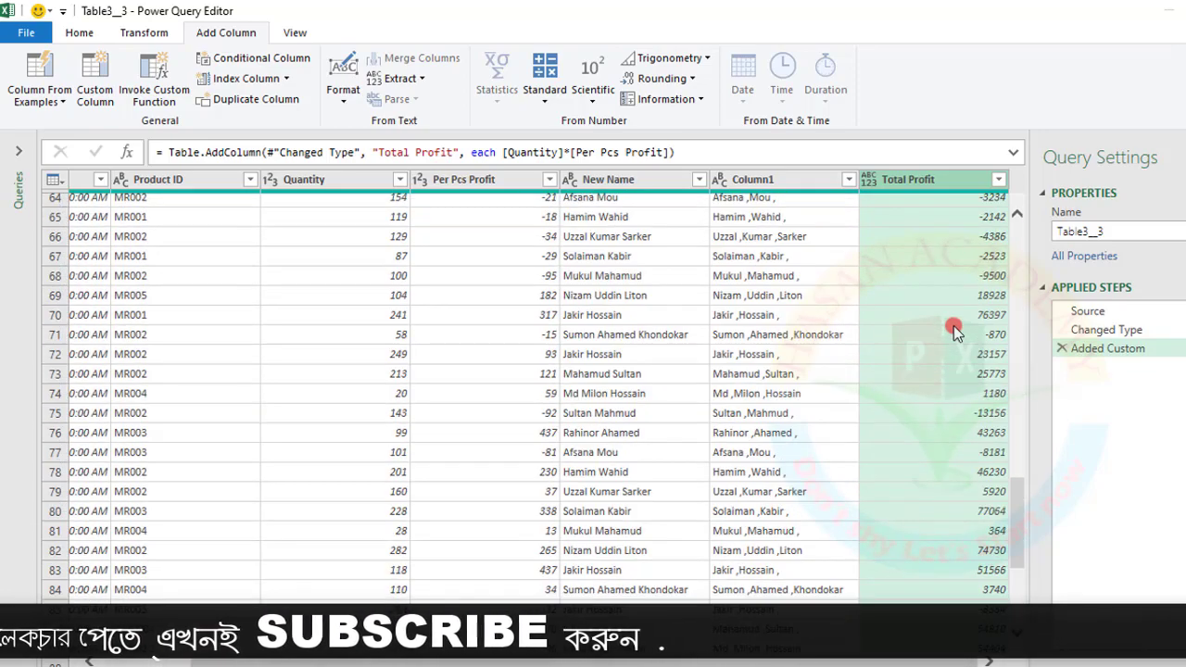
scroll(954, 332, "up", 20)
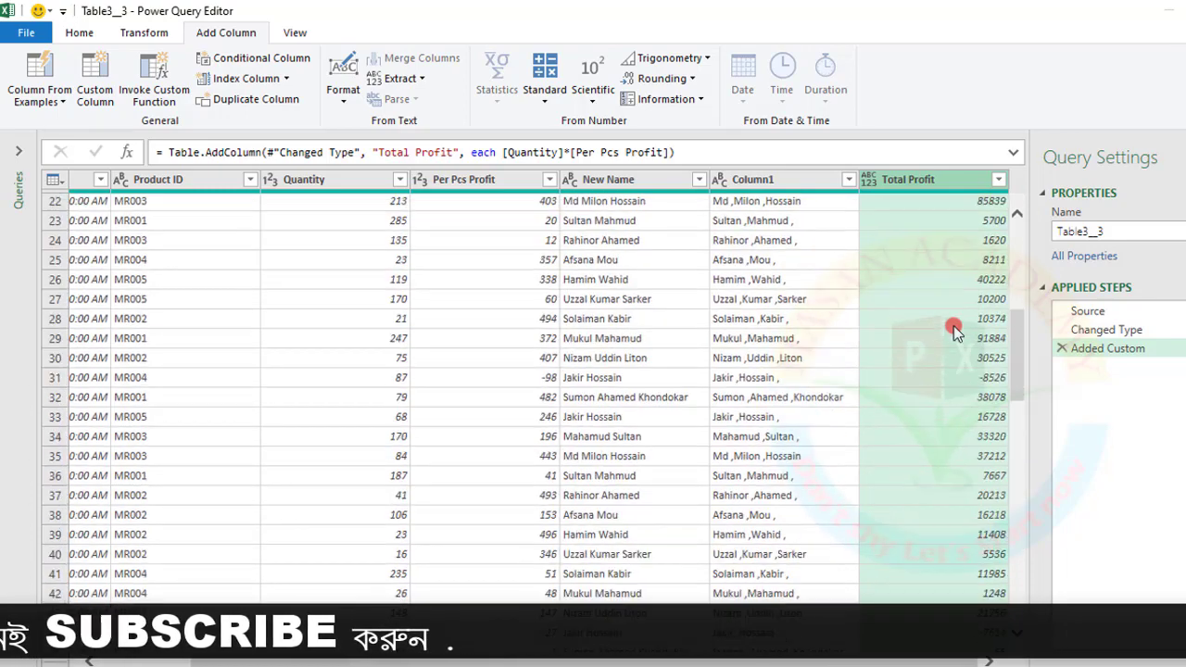
scroll(954, 332, "up", 2)
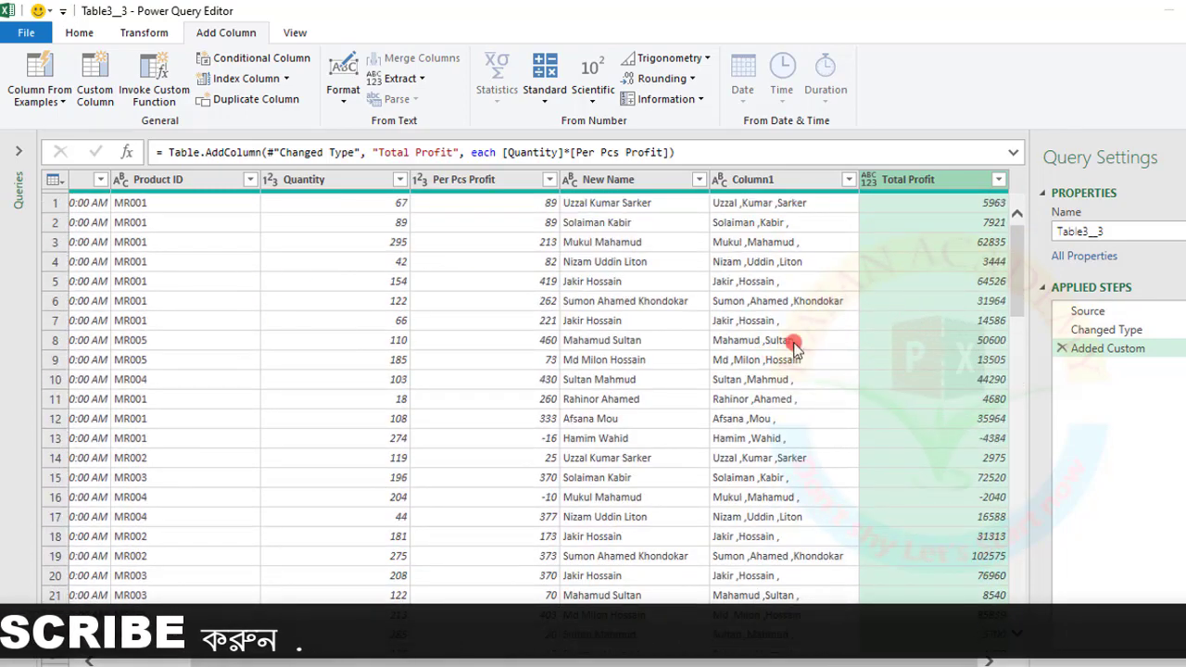
left_click(980, 439)
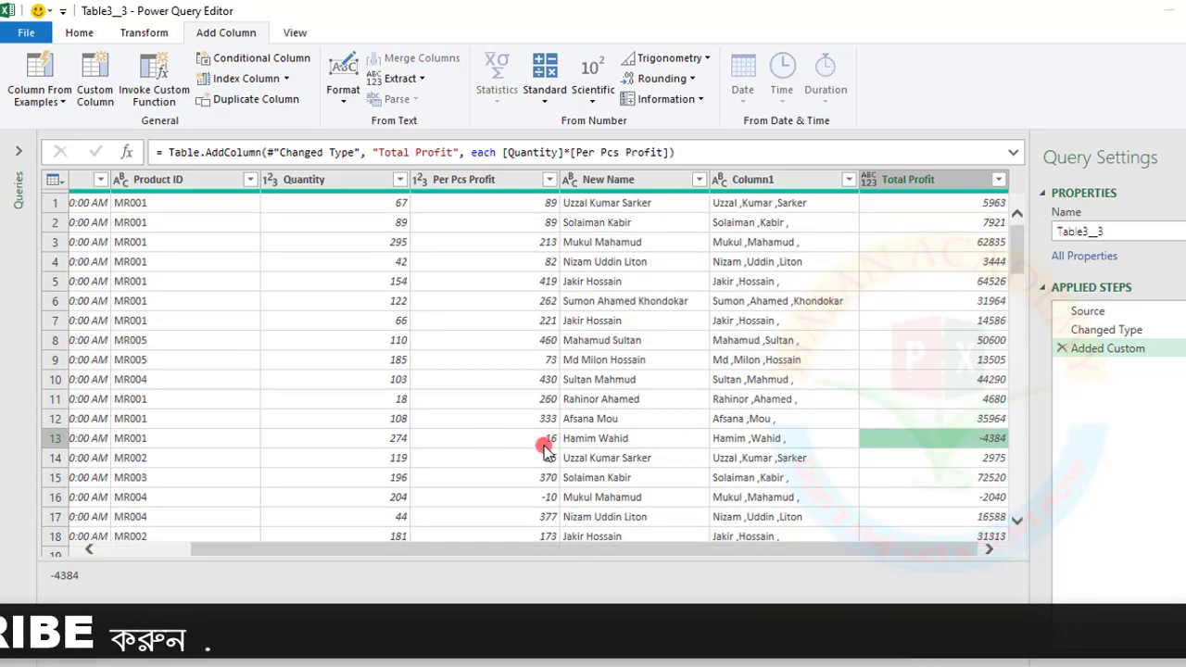
left_click(501, 443)
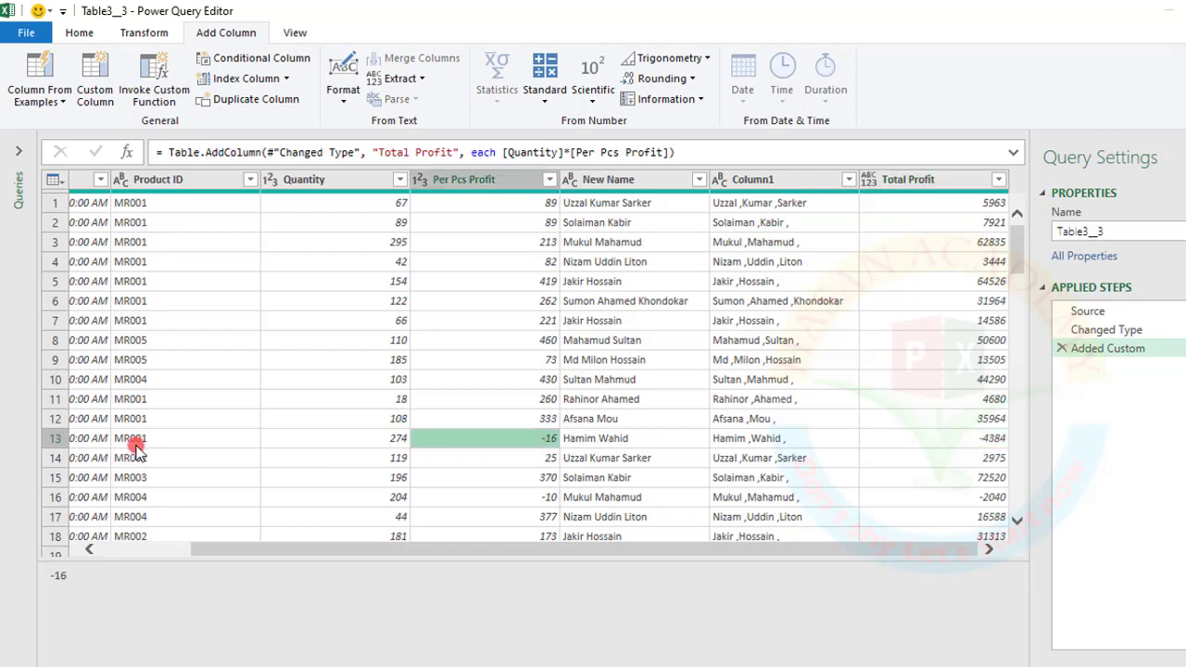
left_click(971, 443)
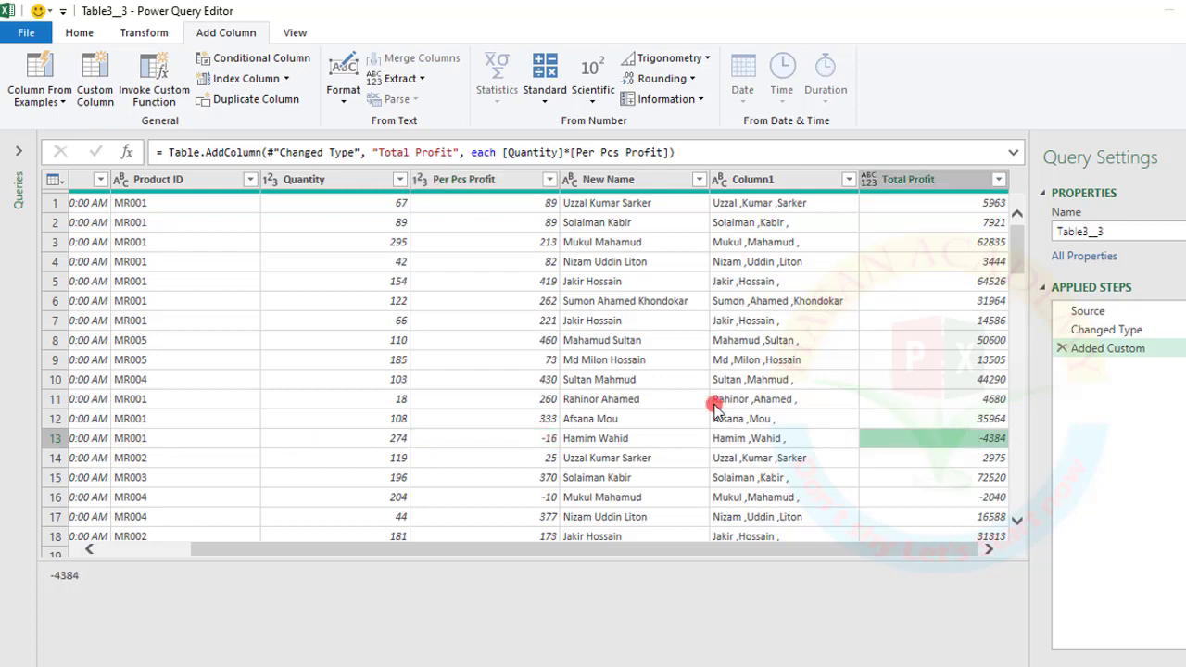
Start another custom column, open the linked Power Query M function reference in the browser and examine its functions by category.
left_click(105, 74)
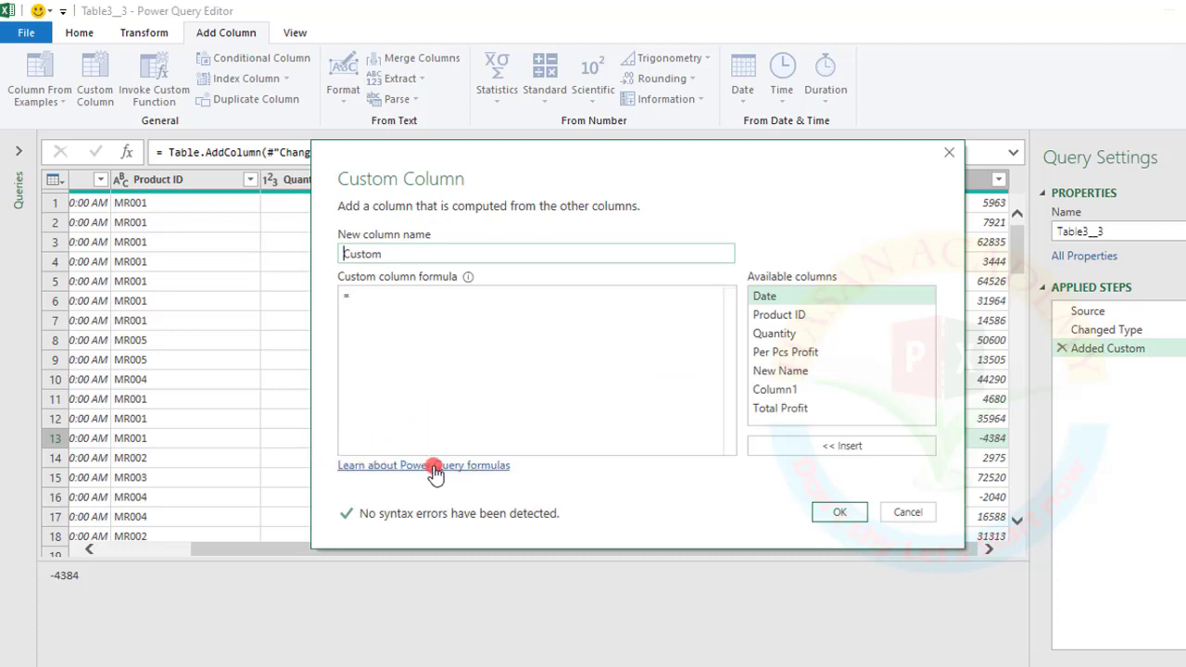
left_click(435, 467)
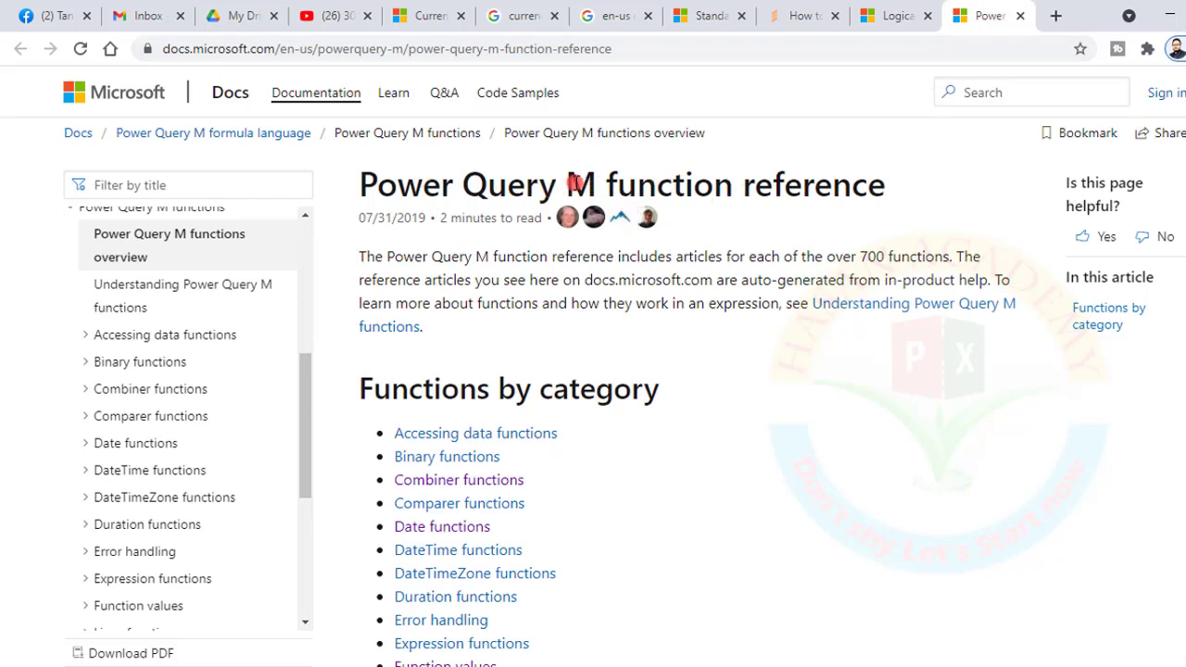
left_click_drag(602, 179, 833, 180)
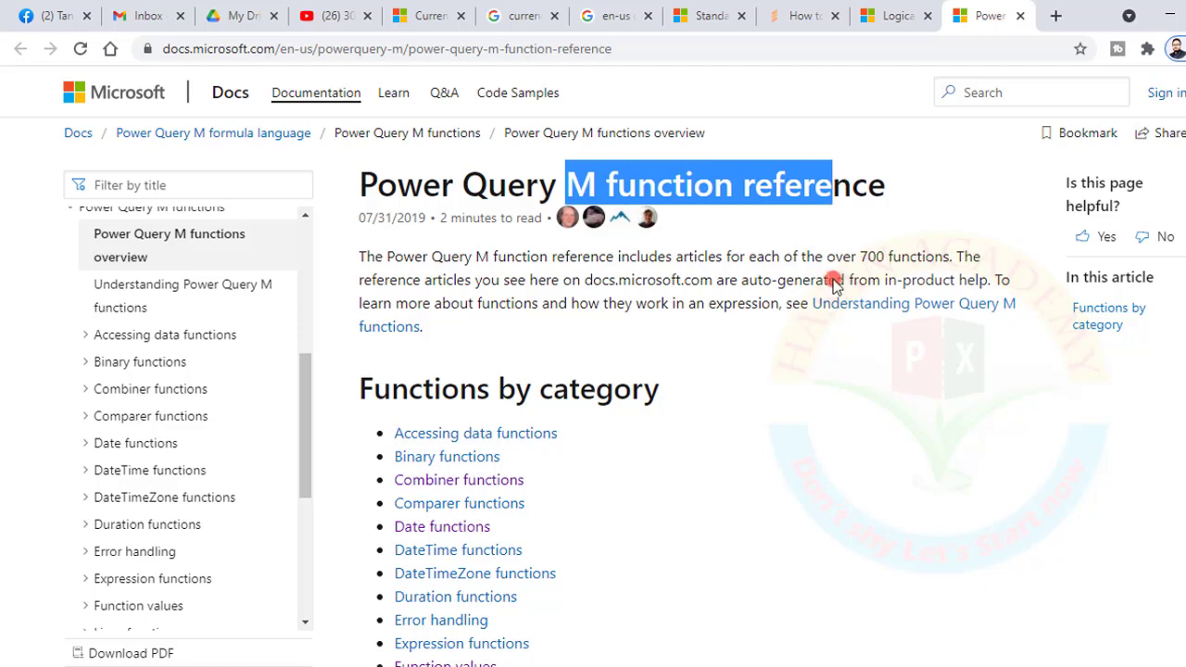
scroll(706, 424, "down", 1)
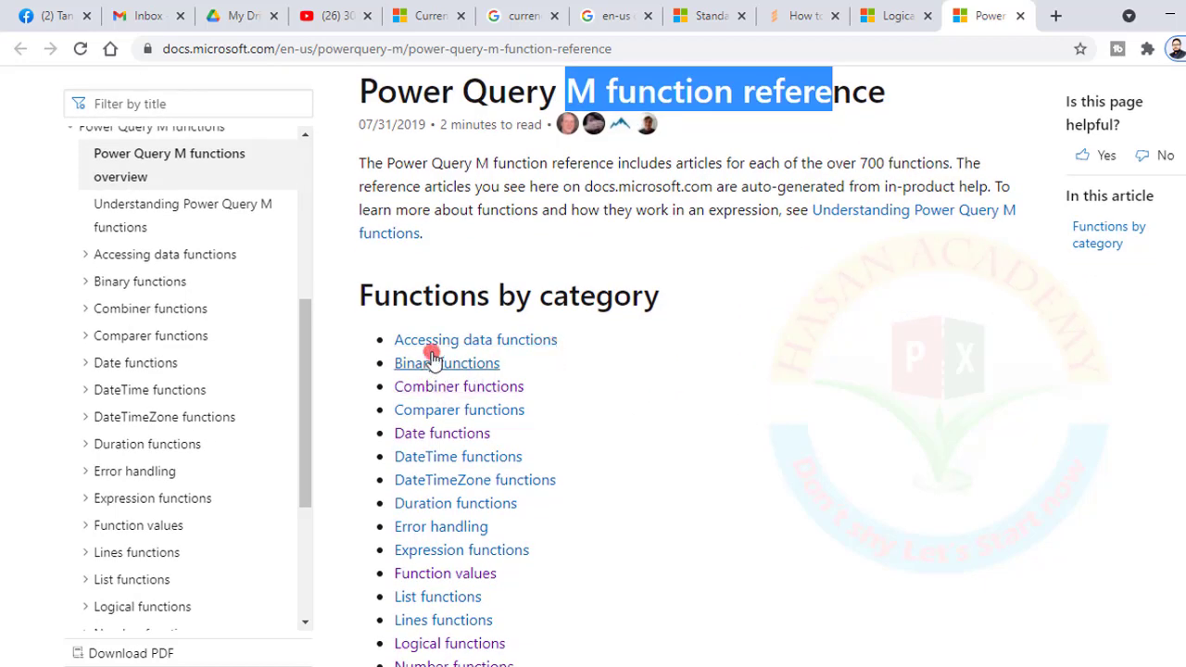
scroll(611, 389, "down", 1)
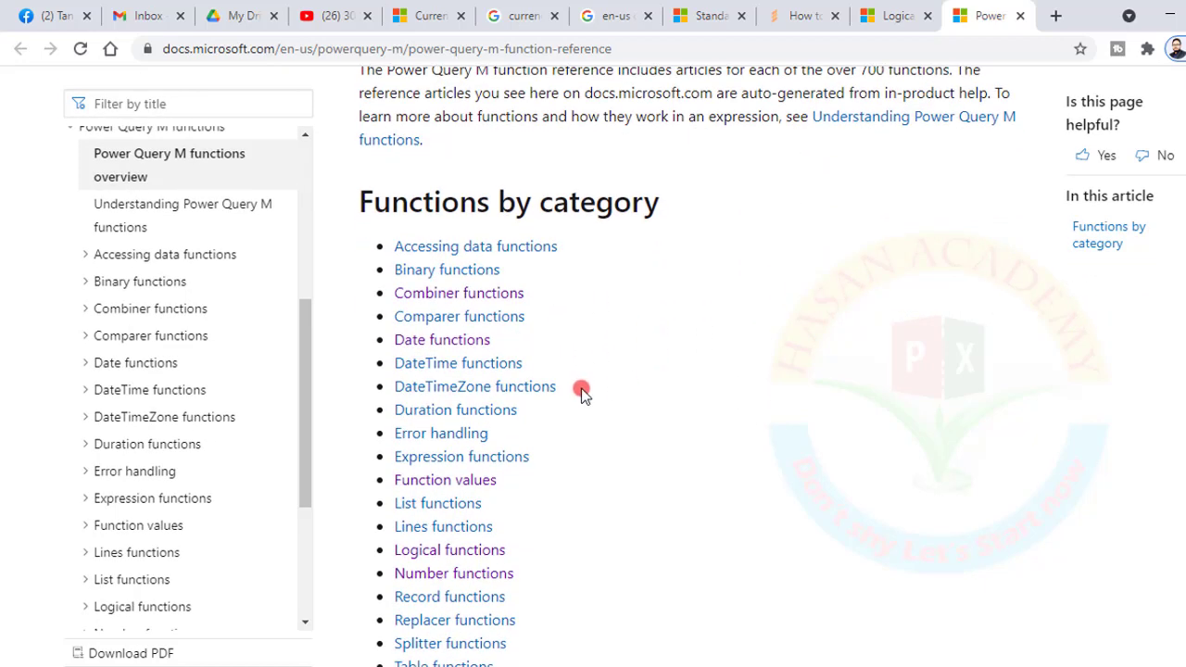
scroll(704, 361, "down", 1)
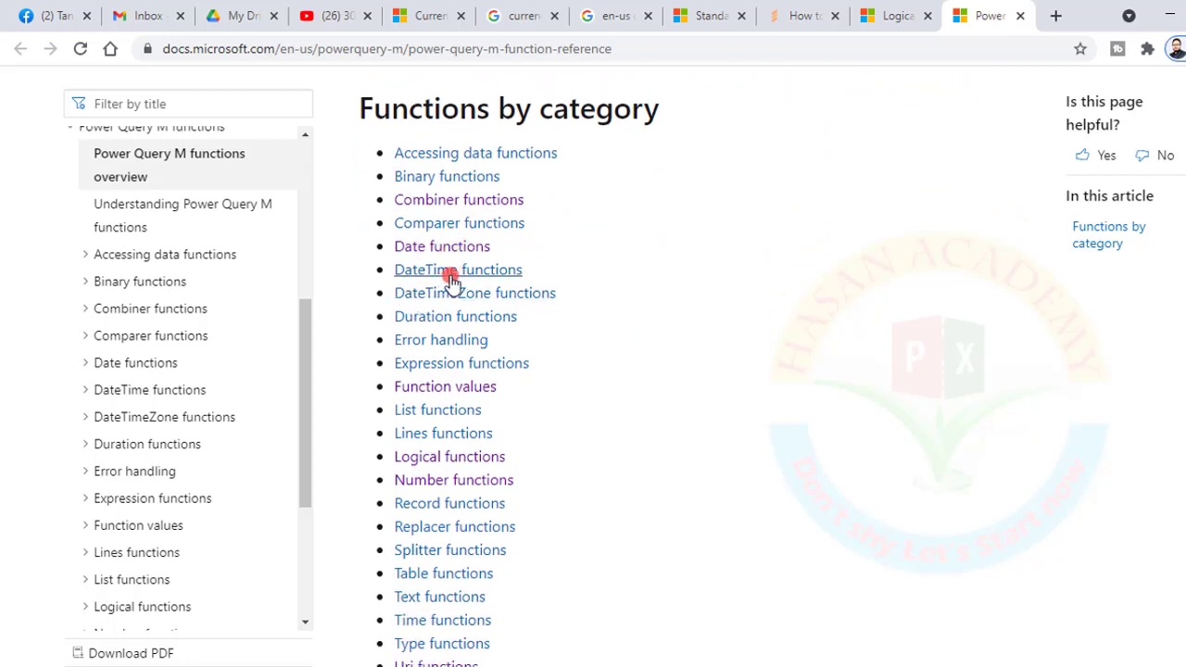
scroll(665, 296, "down", 1)
scroll(665, 296, "down", 1)
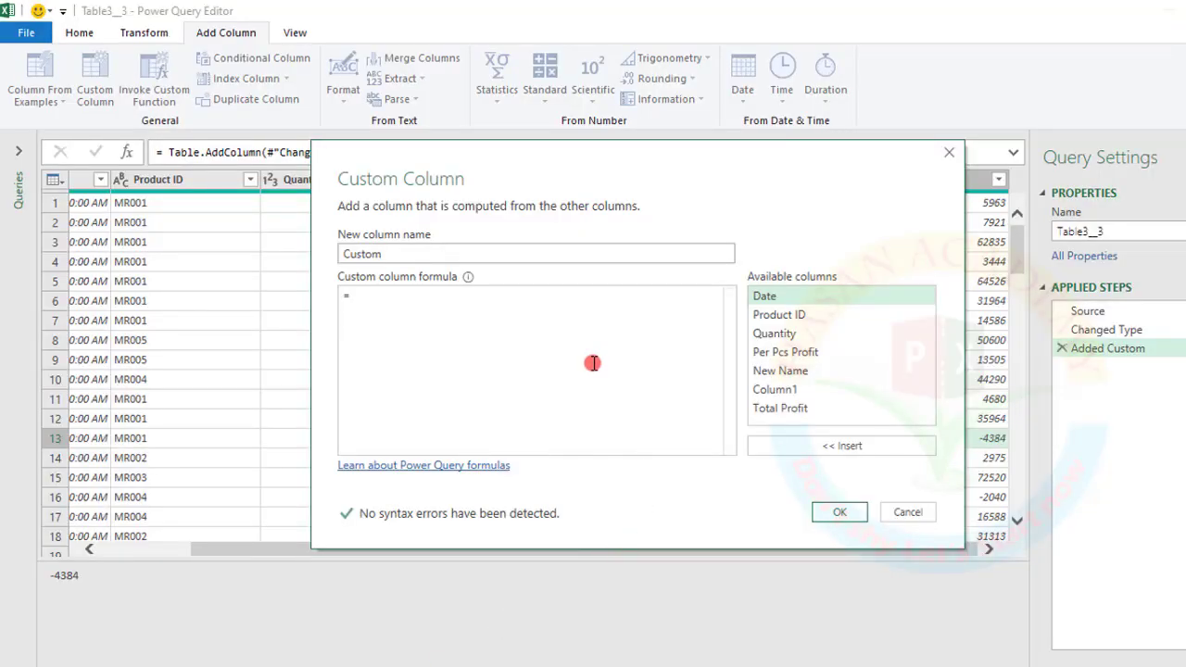
Name the new custom column Average Value, give it the formula [Total Profit]/[Quantity] and add it to the table.
left_click_drag(730, 151, 713, 336)
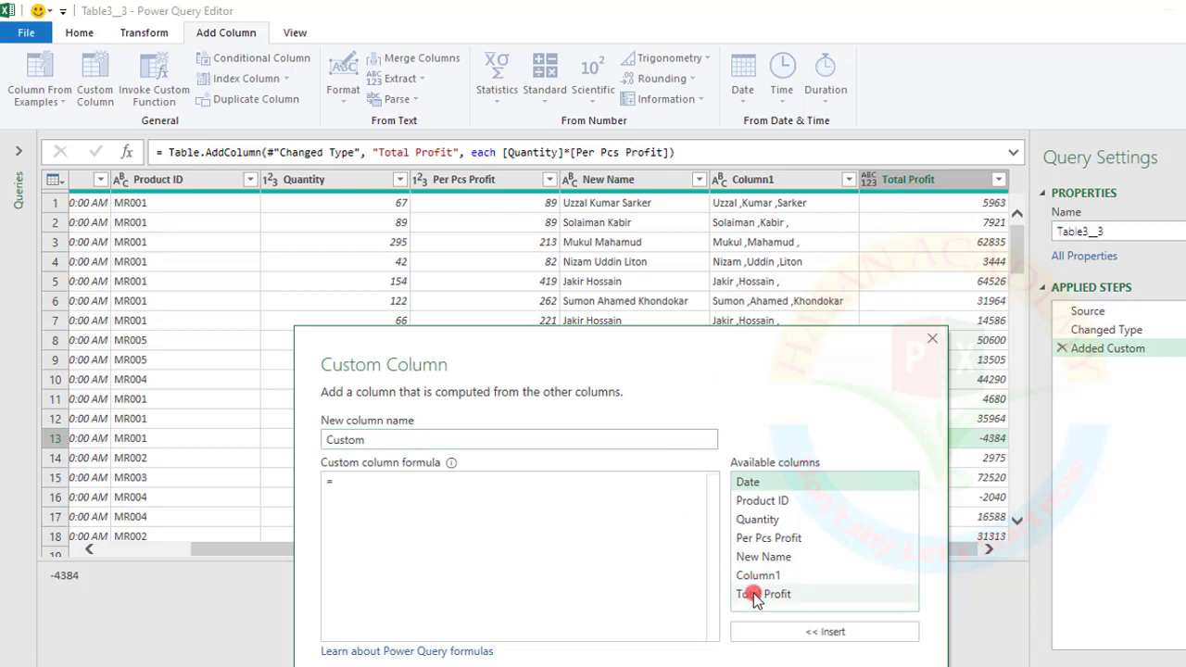
double_click(389, 441)
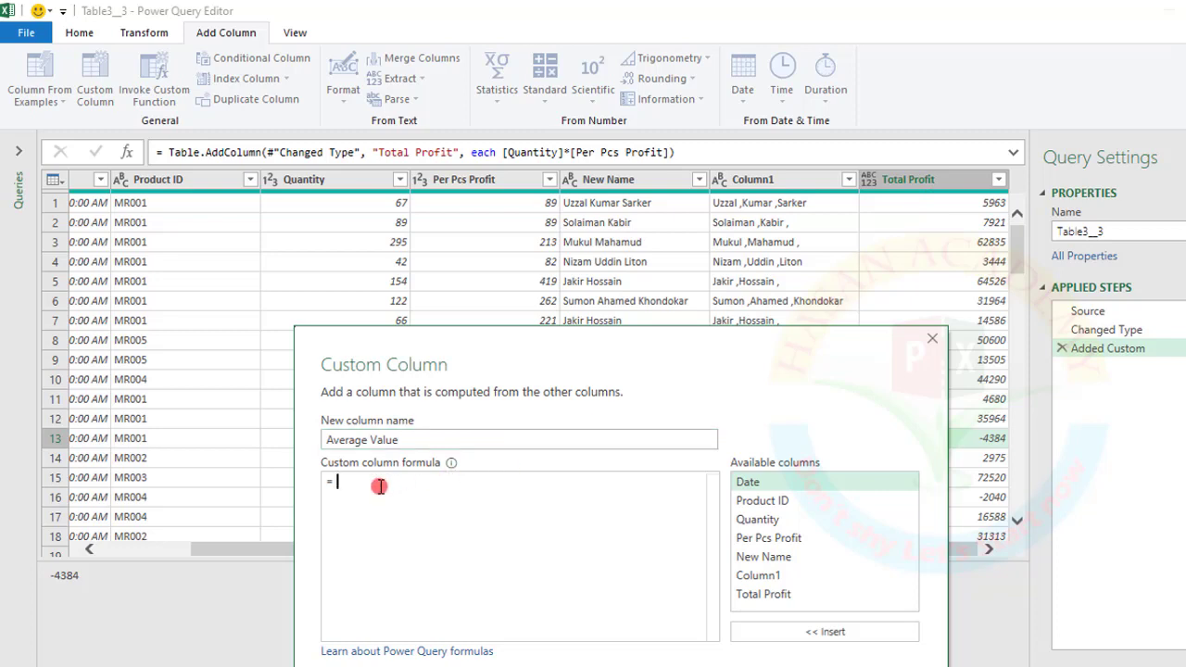
double_click(765, 595)
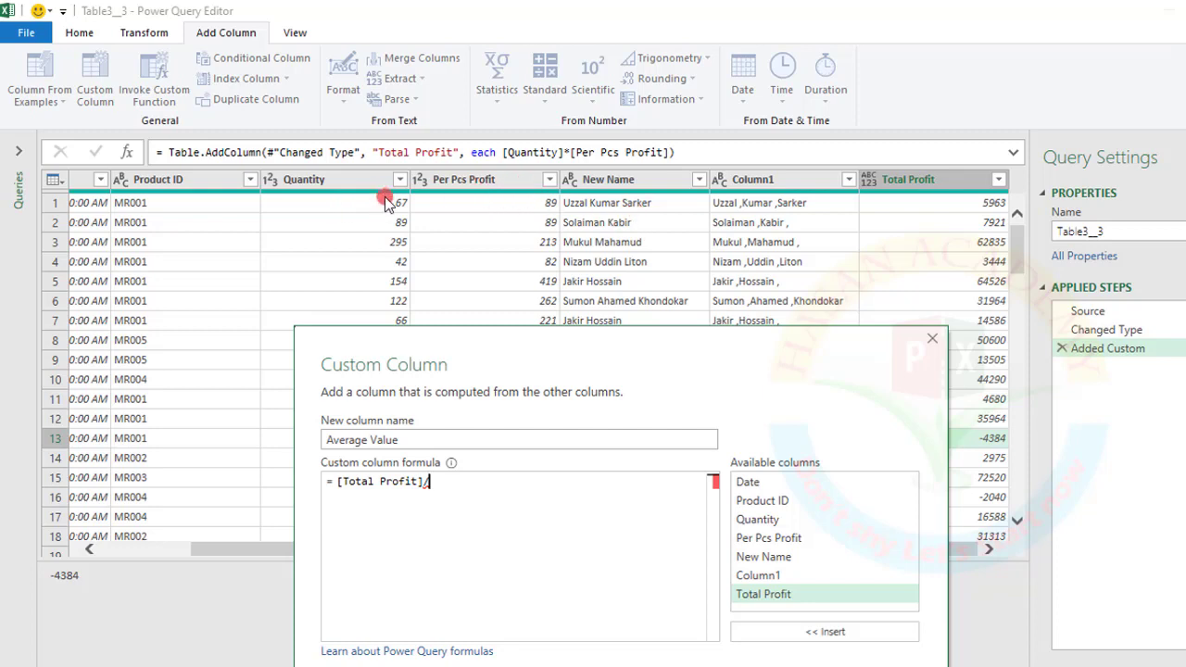
double_click(769, 520)
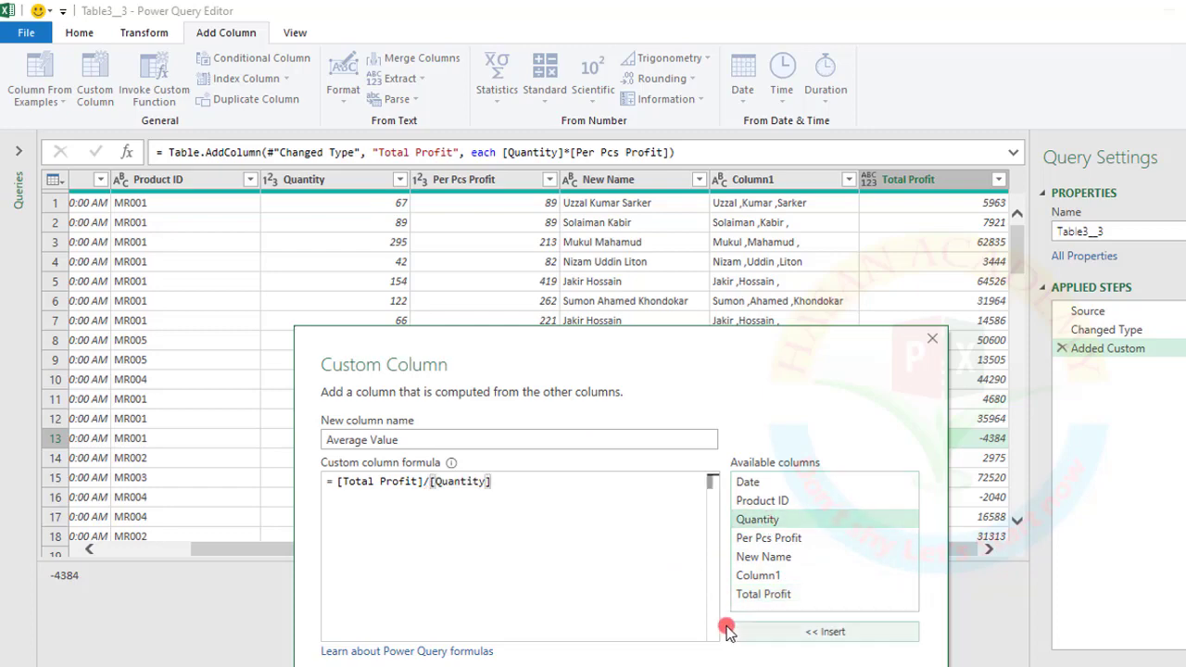
left_click_drag(680, 362, 667, 259)
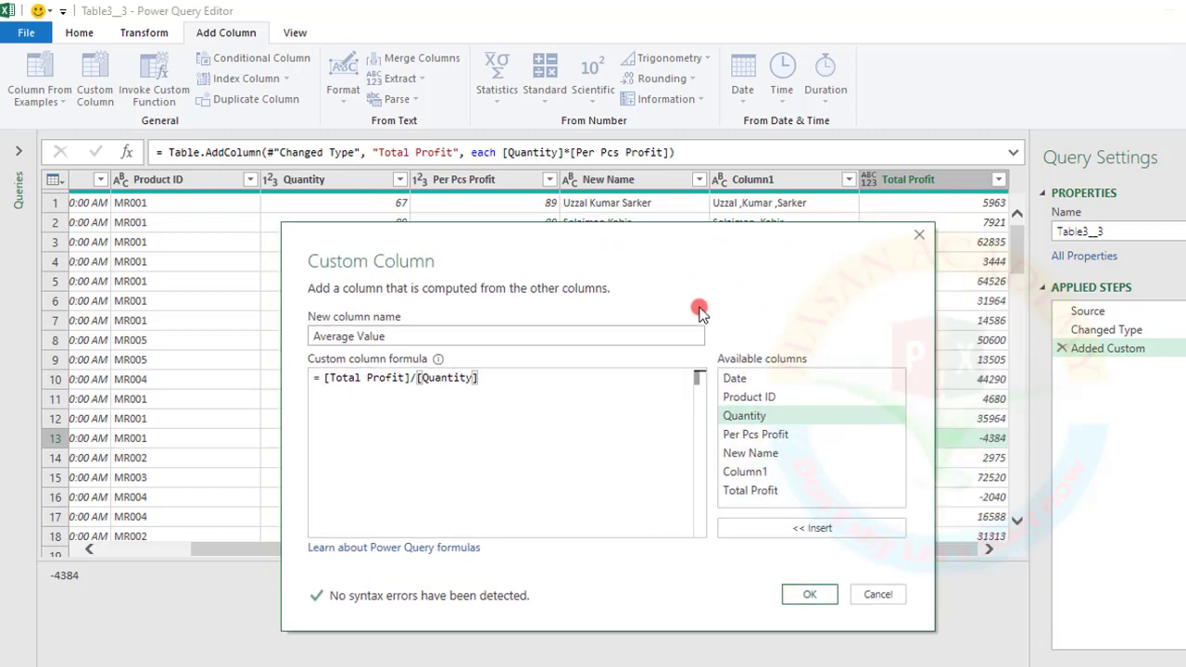
left_click(800, 588)
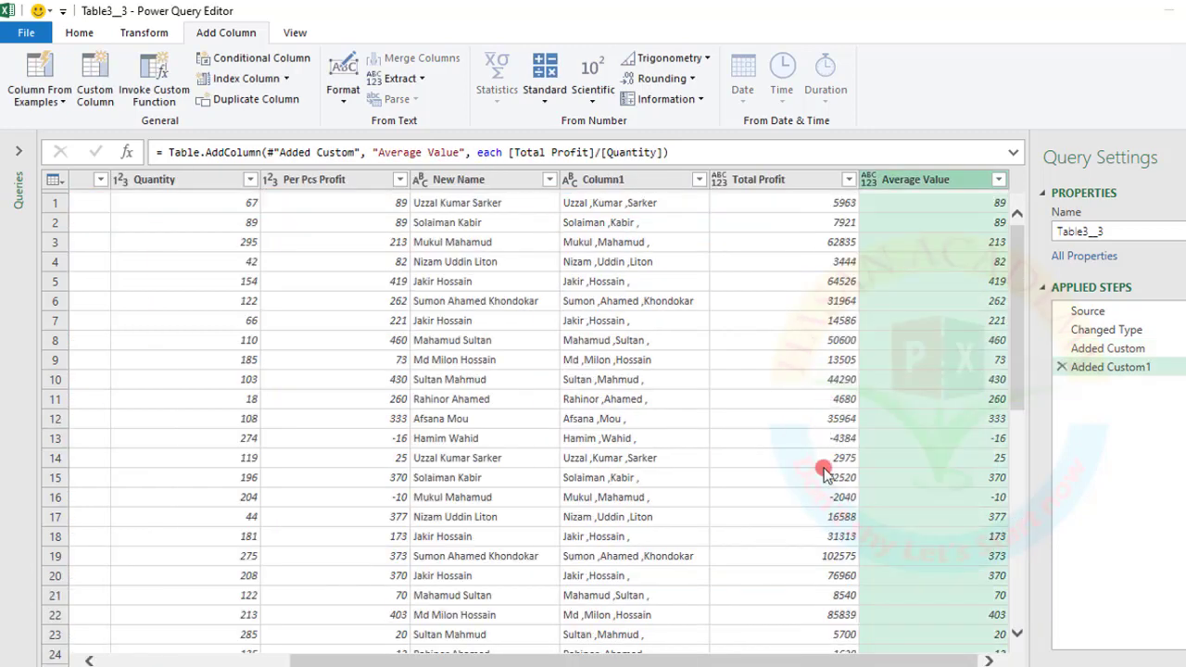